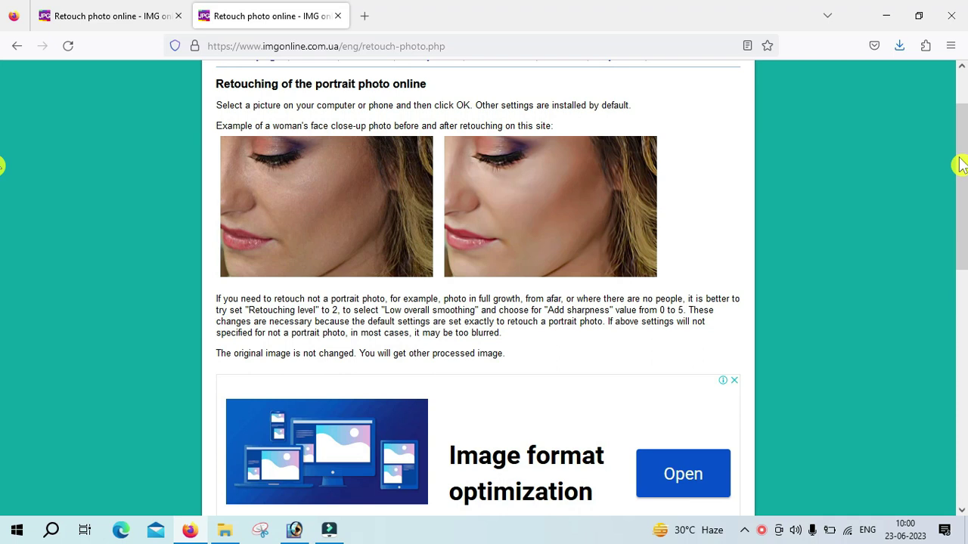
# In a new tab, search Google for 'online photo retouch'.
pyautogui.click(365, 18)
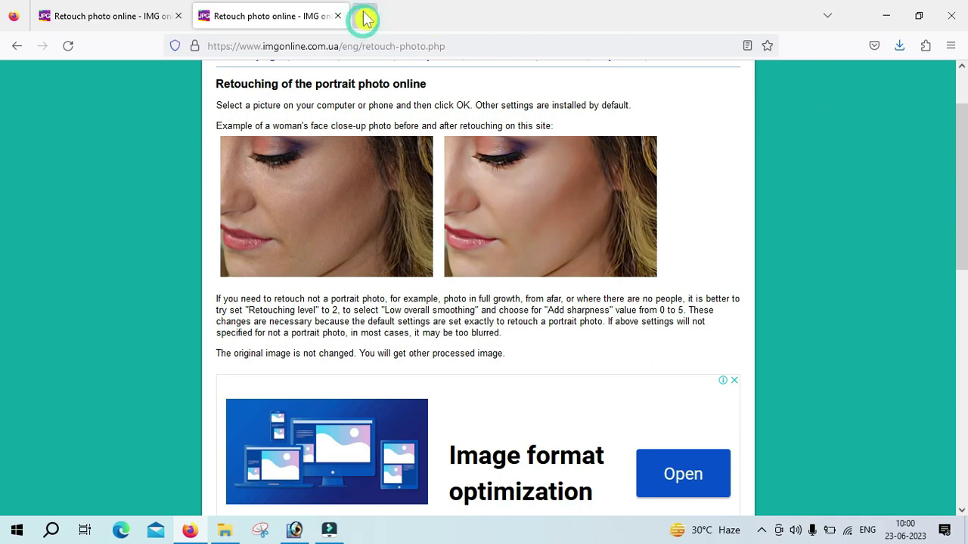
pyautogui.click(360, 46)
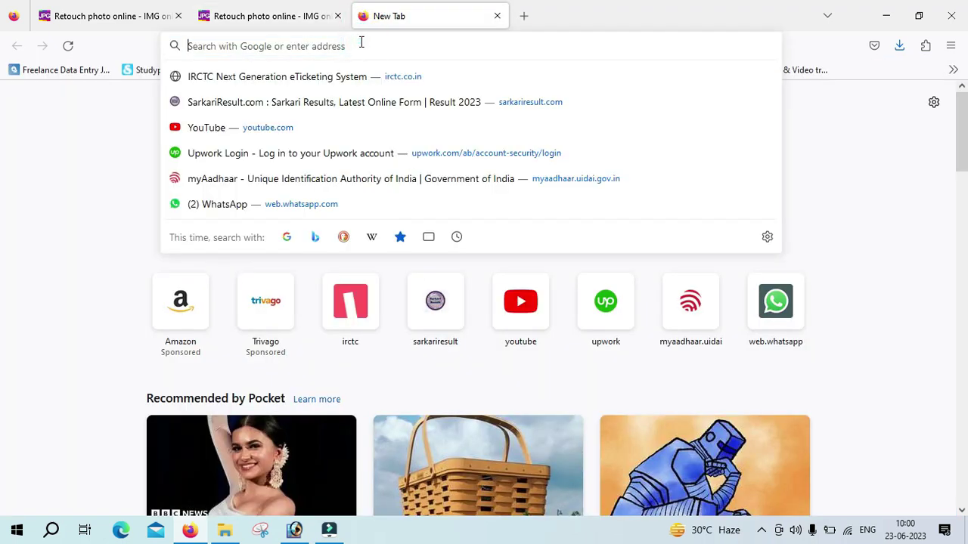
pyautogui.write('reto')
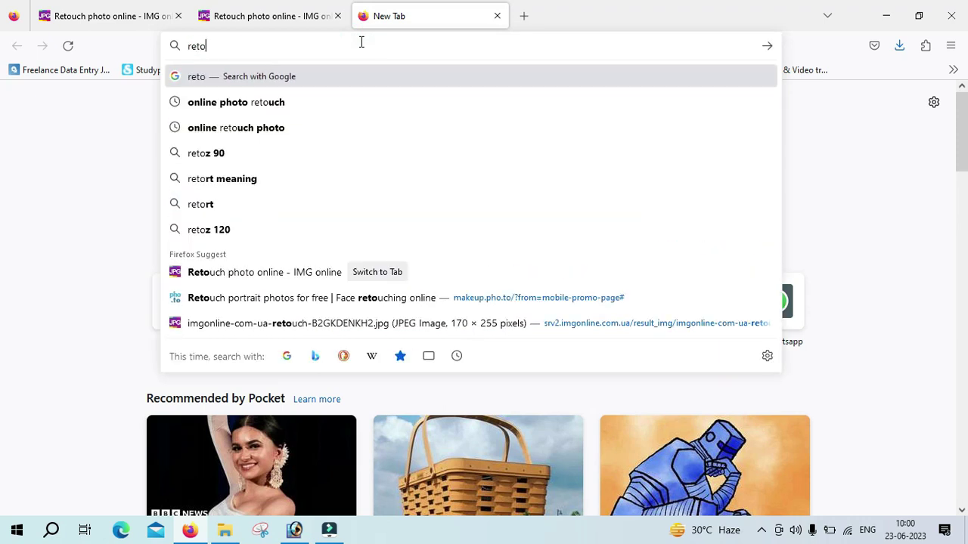
pyautogui.write('uch')
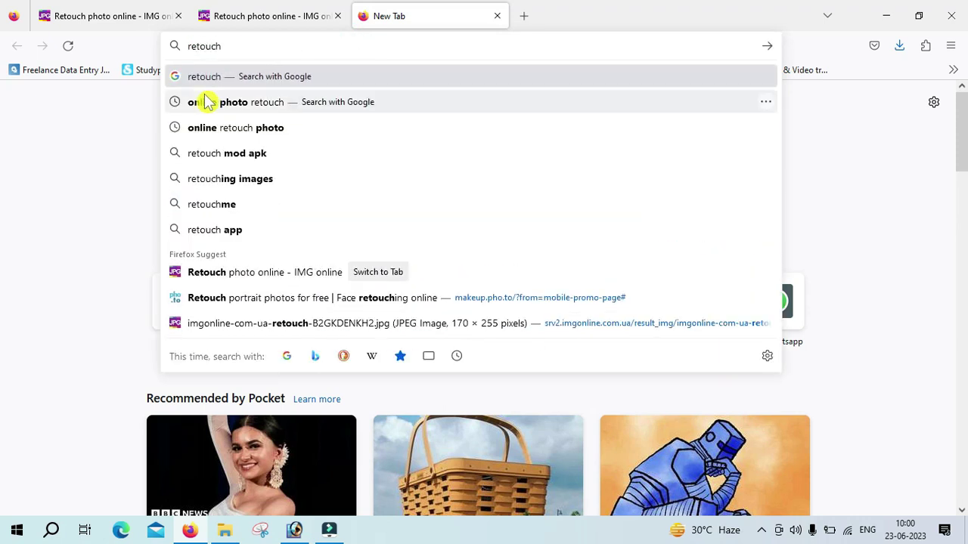
pyautogui.click(260, 110)
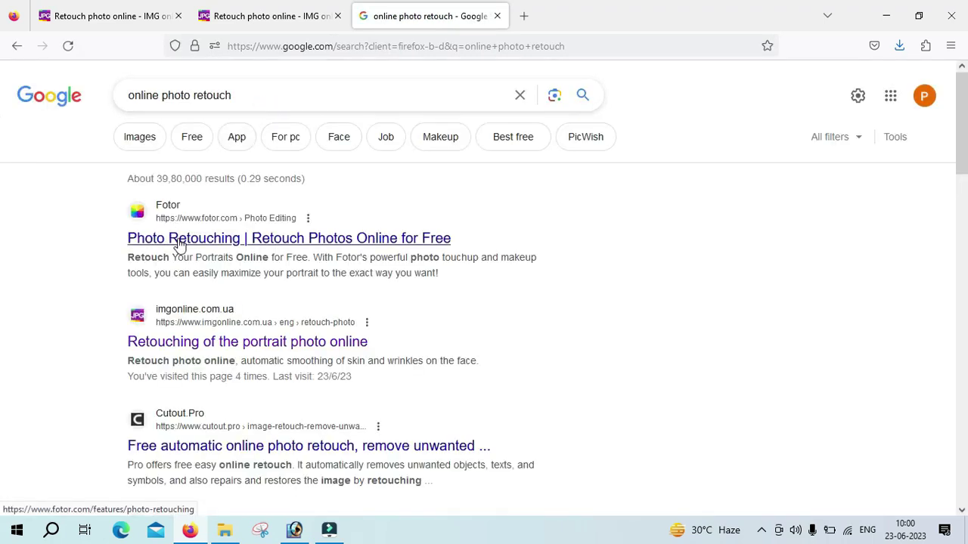
# Glance at the Fotor result, then open IMGonline's portrait retouching page from the results.
pyautogui.click(185, 242)
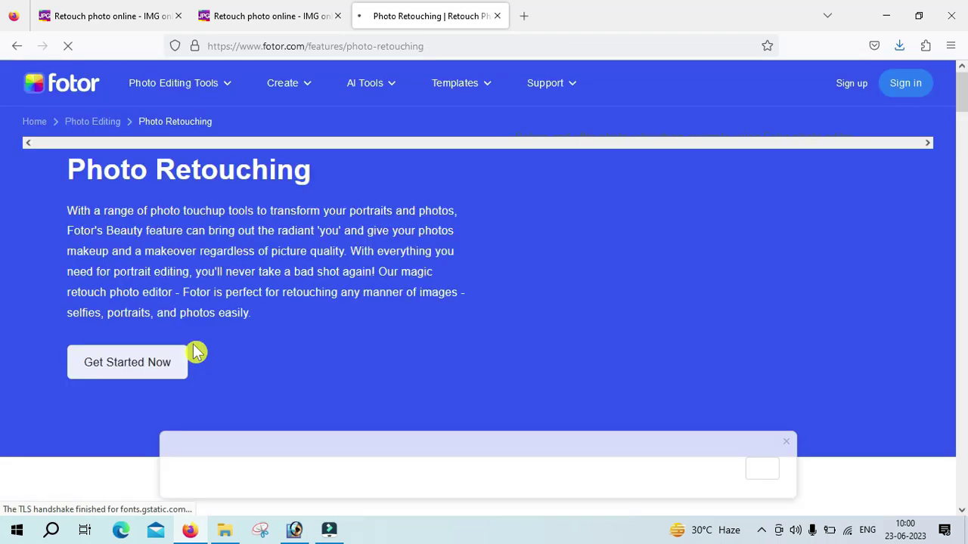
pyautogui.click(17, 46)
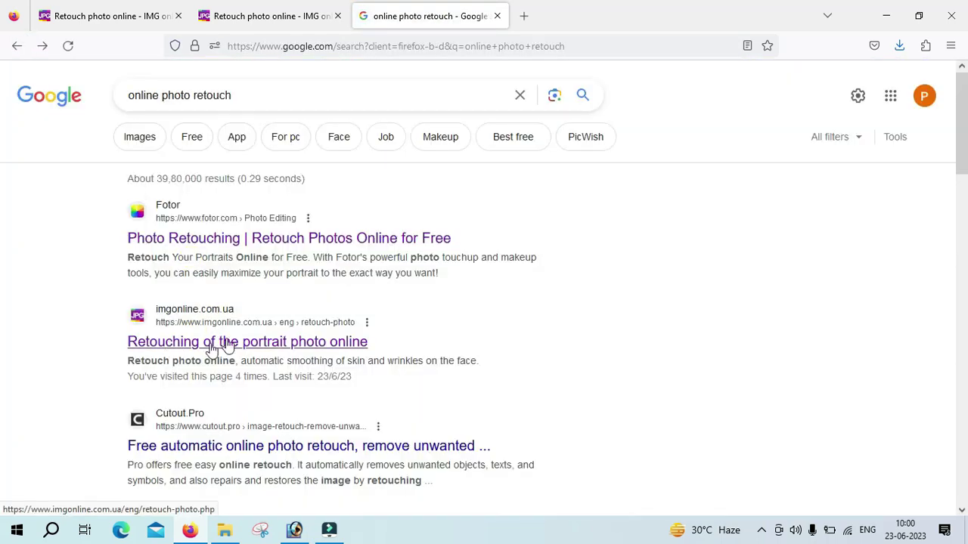
pyautogui.click(226, 344)
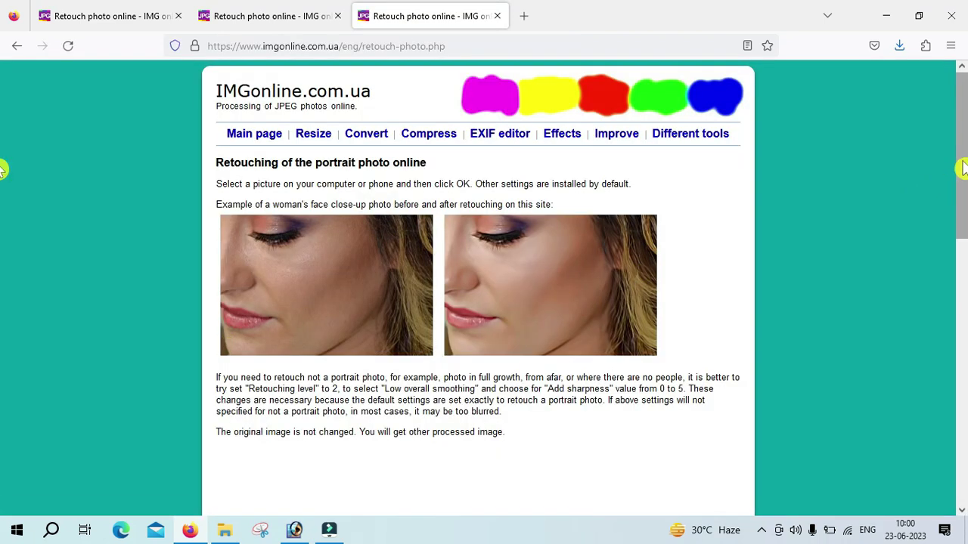
# Scroll down to '1) Select image' and the default retouching settings (level 4, Normal smoothing).
pyautogui.moveTo(962, 170); pyautogui.dragTo(964, 247)
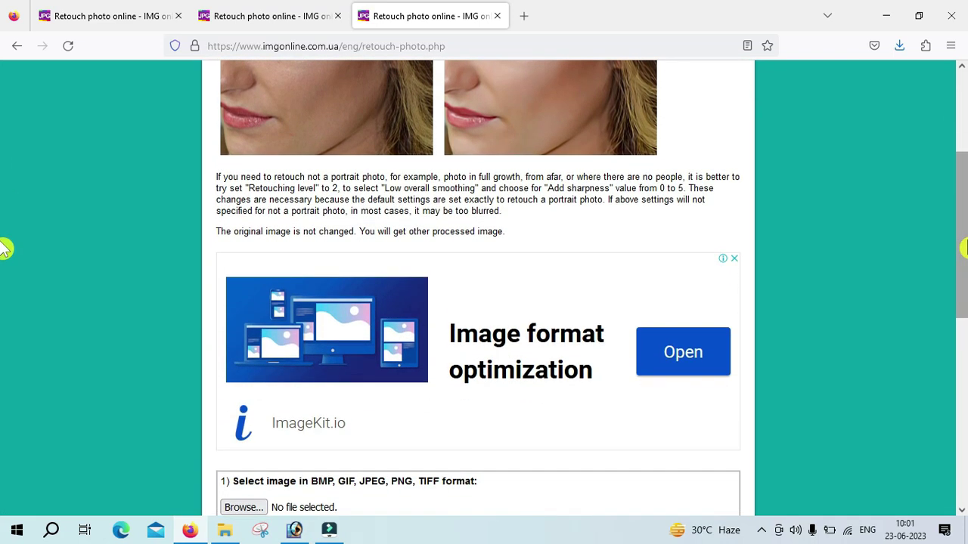
pyautogui.moveTo(964, 242); pyautogui.dragTo(964, 177)
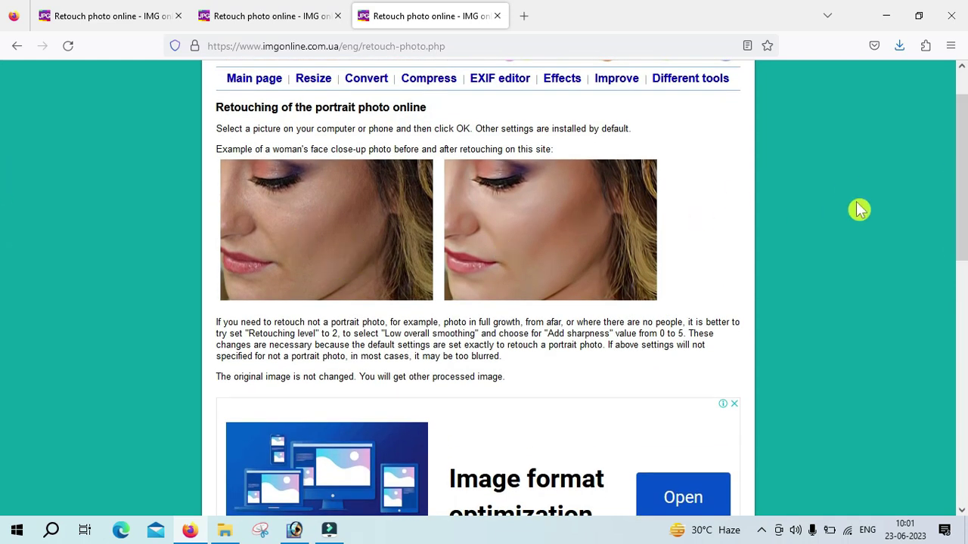
pyautogui.moveTo(962, 229); pyautogui.dragTo(962, 354)
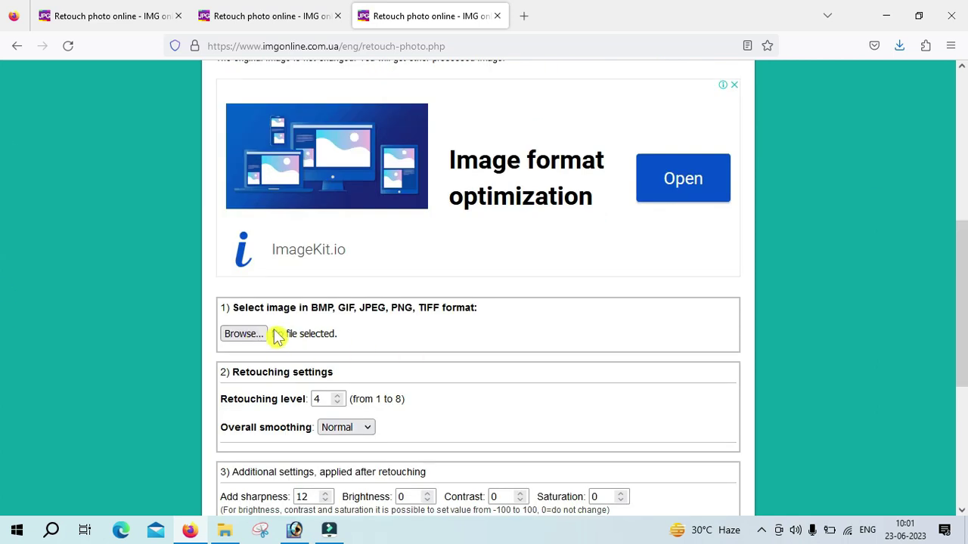
# Attach the Desktop photo 1 (259).jpg to the form and show the original in Photoshop.
pyautogui.click(228, 338)
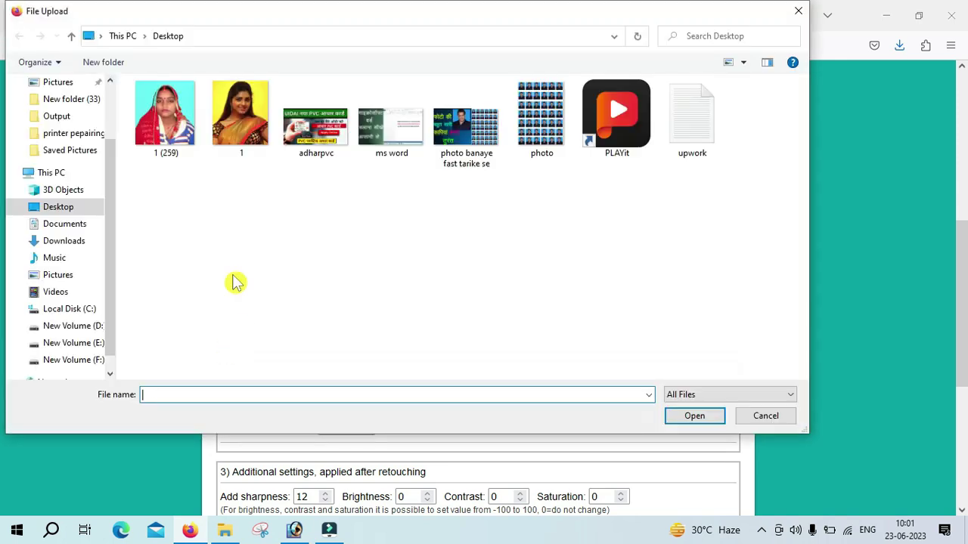
pyautogui.click(173, 127)
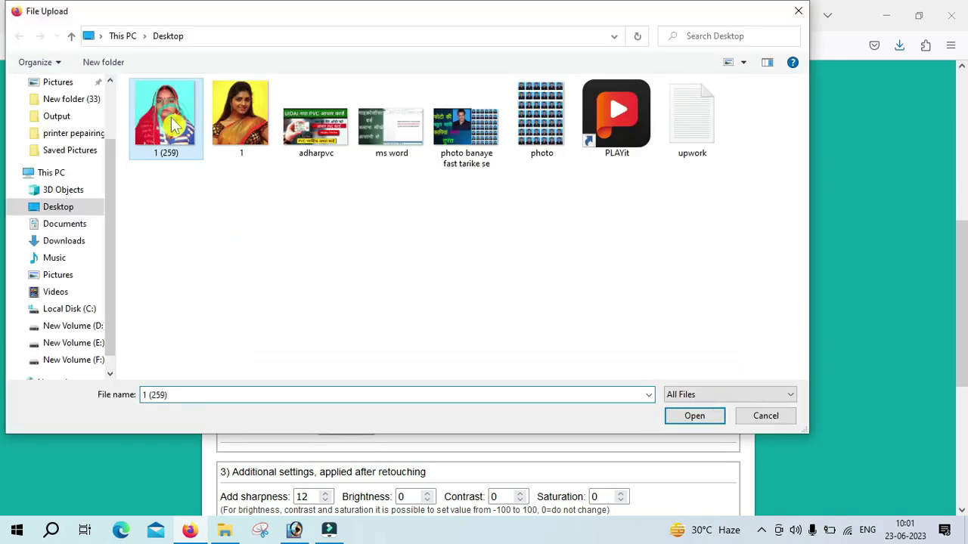
pyautogui.click(693, 419)
pyautogui.click(294, 529)
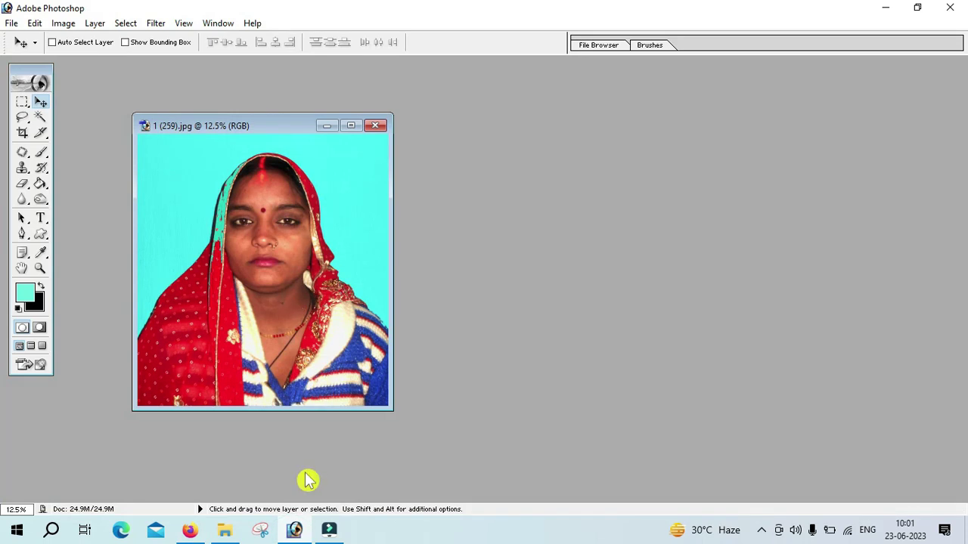
# Minimize Photoshop to get back to the IMGonline form with 1 (259).jpg attached.
pyautogui.click(303, 532)
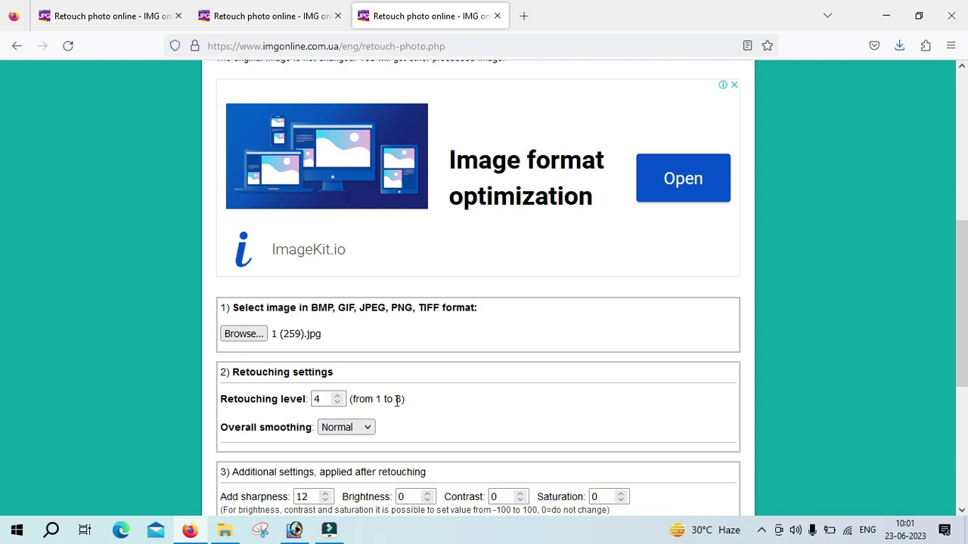
# Raise the retouching level to 5 and set overall smoothing to High.
pyautogui.click(338, 396)
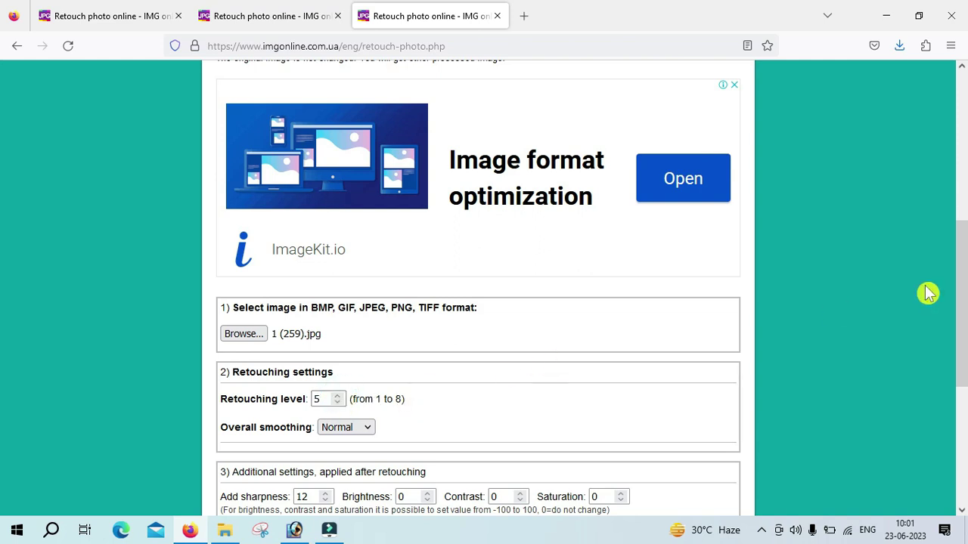
pyautogui.moveTo(961, 293); pyautogui.dragTo(963, 325)
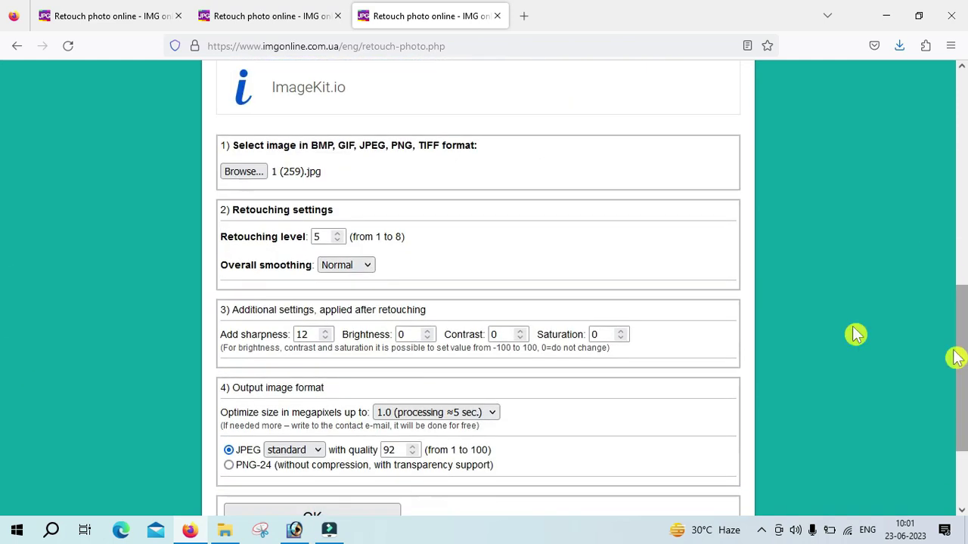
pyautogui.click(366, 268)
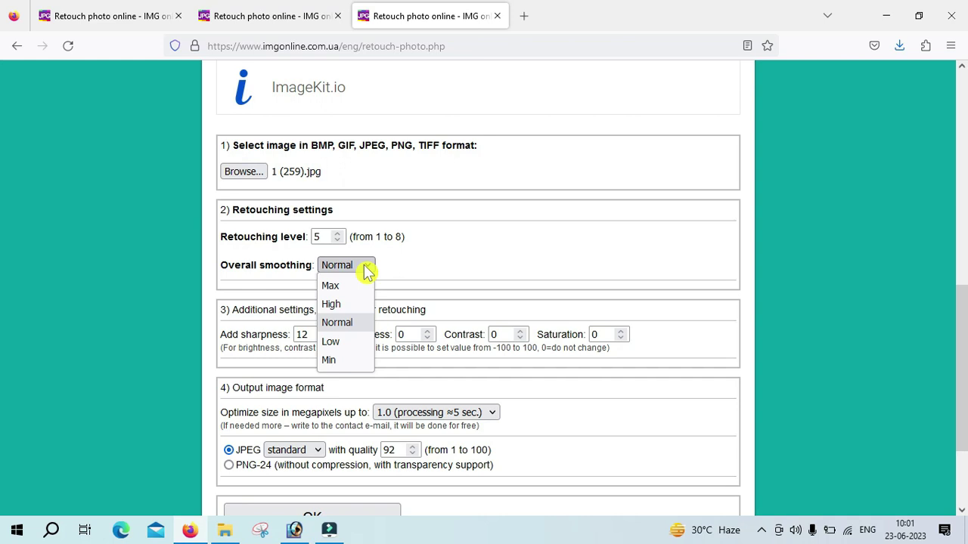
pyautogui.click(334, 304)
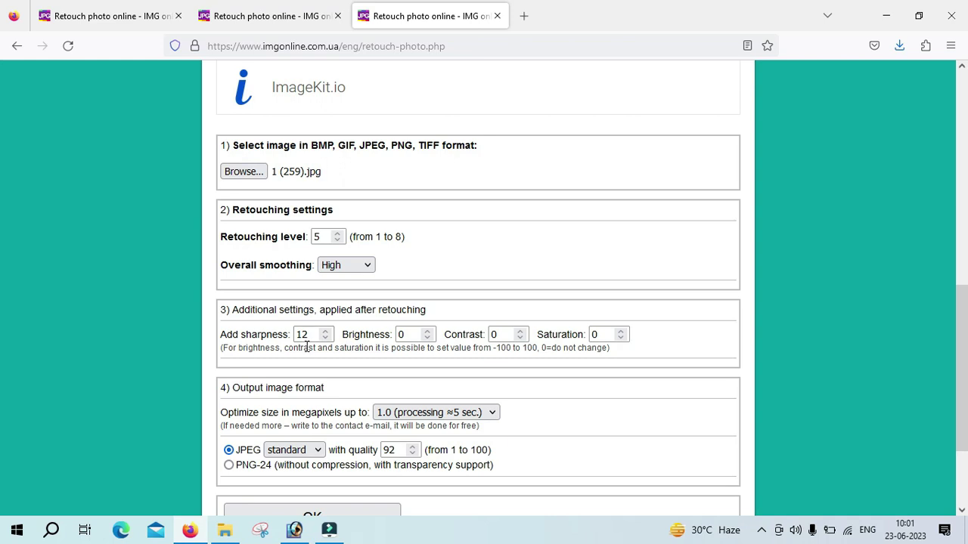
# Set Brightness to 4 and Contrast to 2.
pyautogui.click(411, 336)
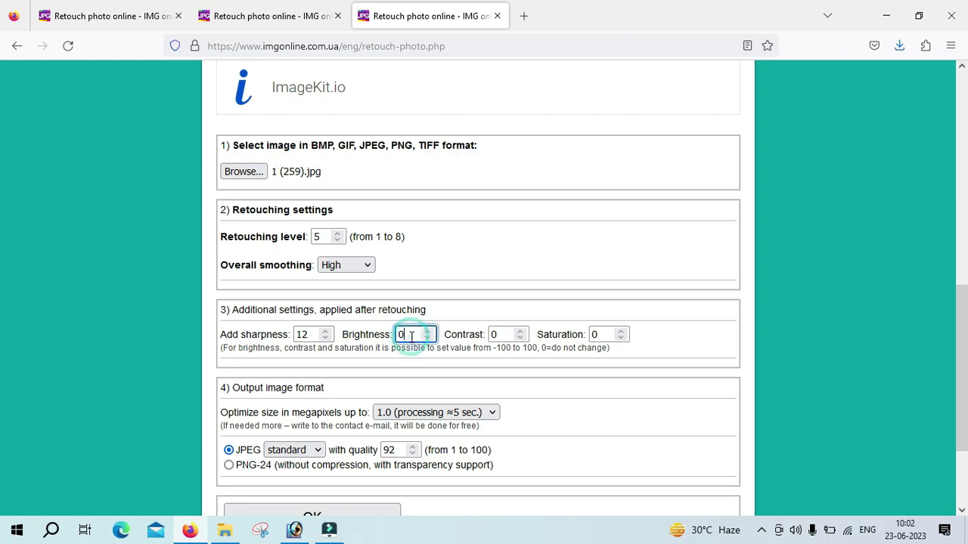
pyautogui.moveTo(412, 335); pyautogui.dragTo(372, 345)
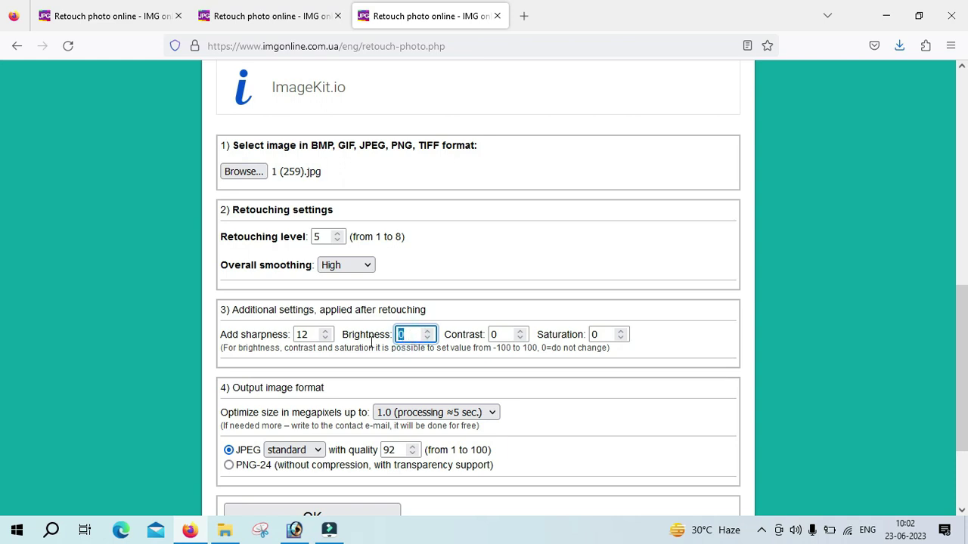
pyautogui.write('4')
pyautogui.moveTo(499, 336); pyautogui.dragTo(479, 339)
pyautogui.write('2')
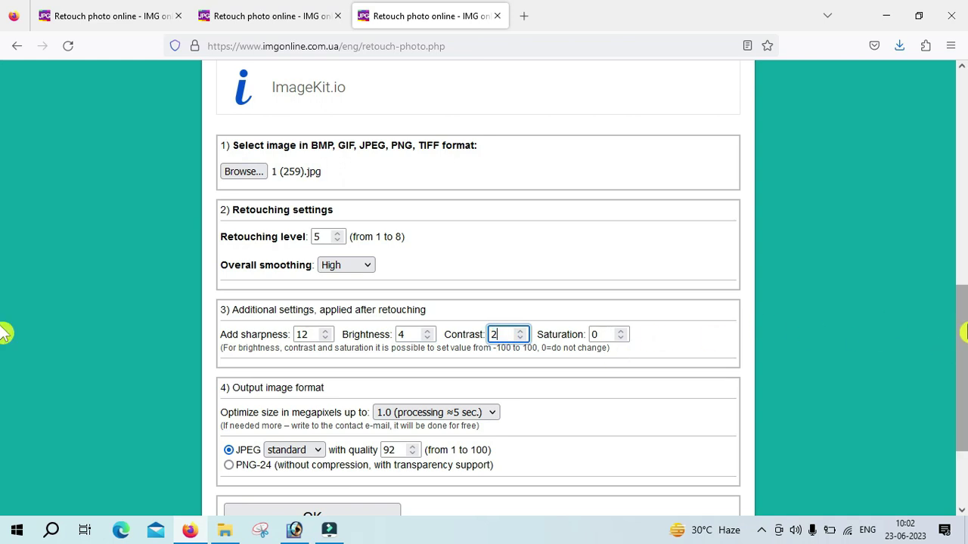
# Set JPEG output to progressive at quality 100 and start processing.
pyautogui.scroll(-3, 5, 348)
pyautogui.scroll(-1, 5, 372)
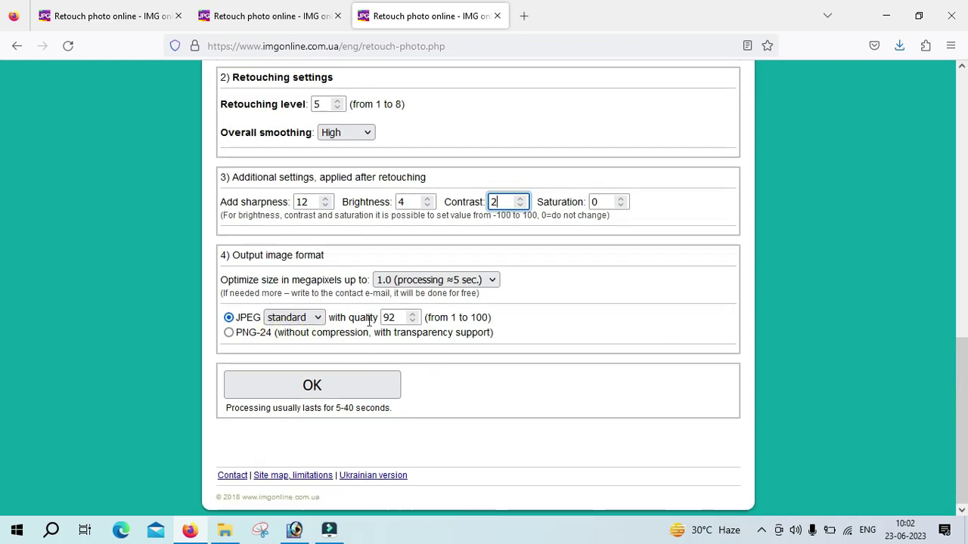
pyautogui.doubleClick(399, 318)
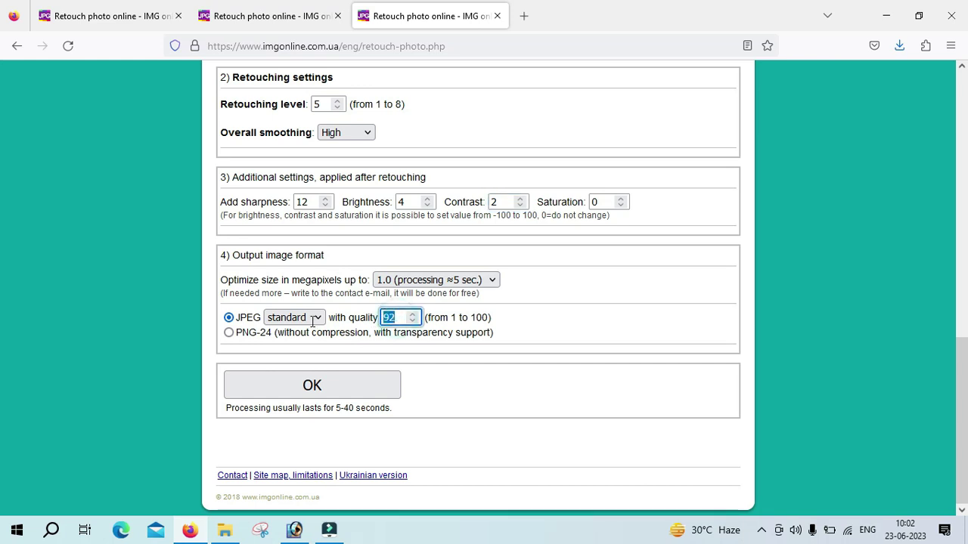
pyautogui.write('100')
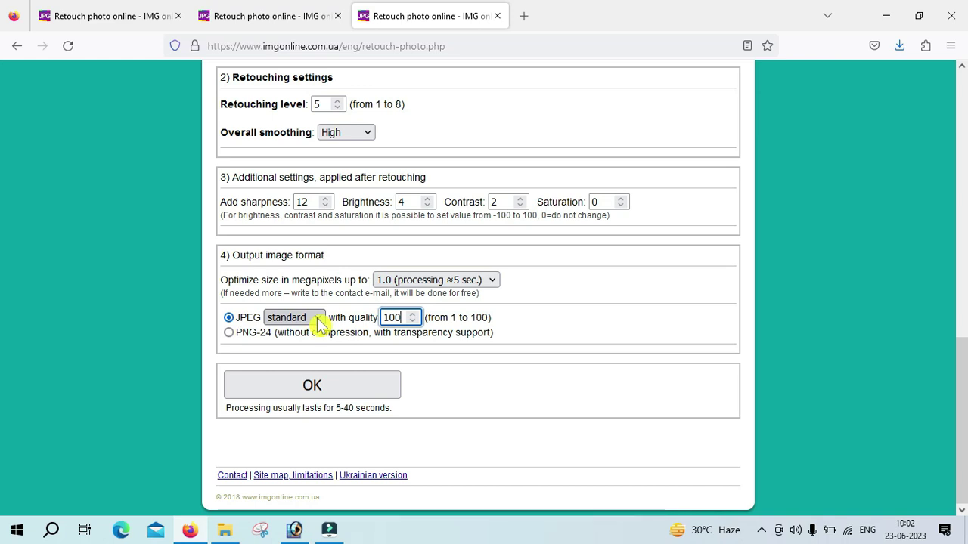
pyautogui.click(318, 324)
pyautogui.click(302, 358)
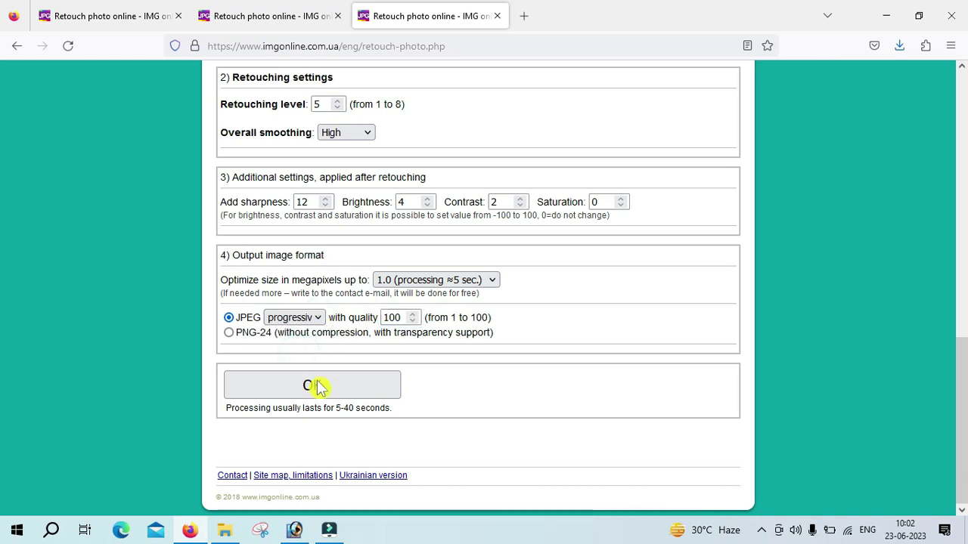
pyautogui.click(320, 391)
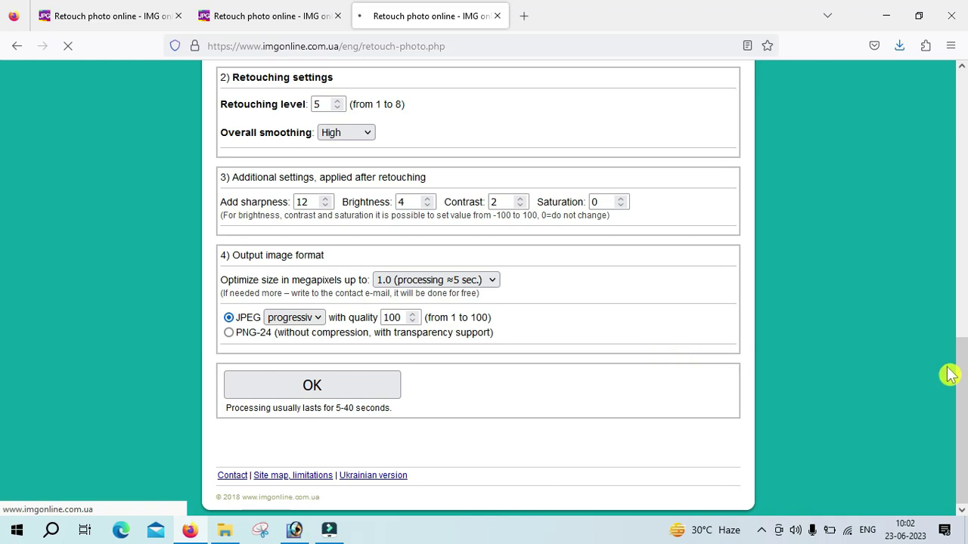
# Wait for the result page showing the 960x1041, 582.82 KB retouched image.
pyautogui.moveTo(960, 378); pyautogui.dragTo(960, 162)
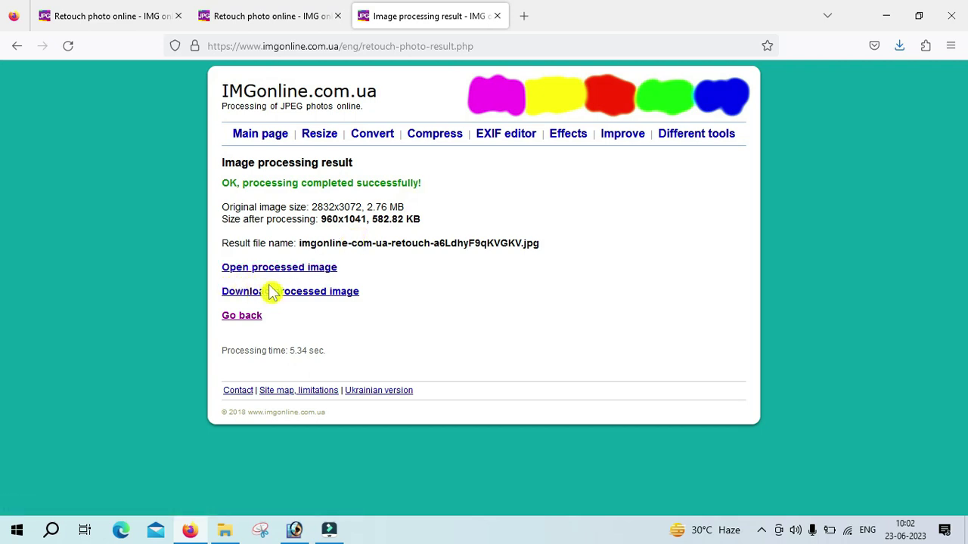
# Open the processed image, zoom the browser to 30%, then bring up the original in Photoshop.
pyautogui.click(303, 303)
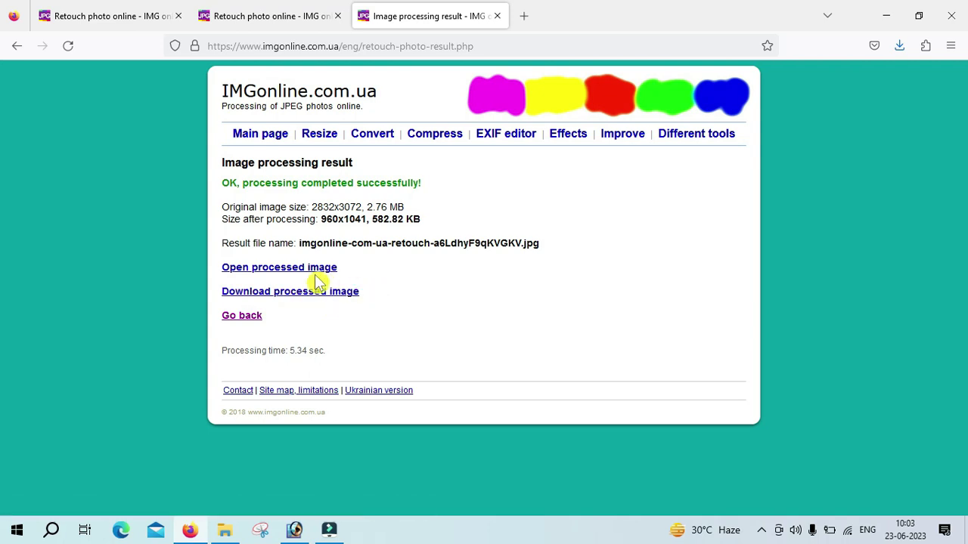
pyautogui.click(291, 274)
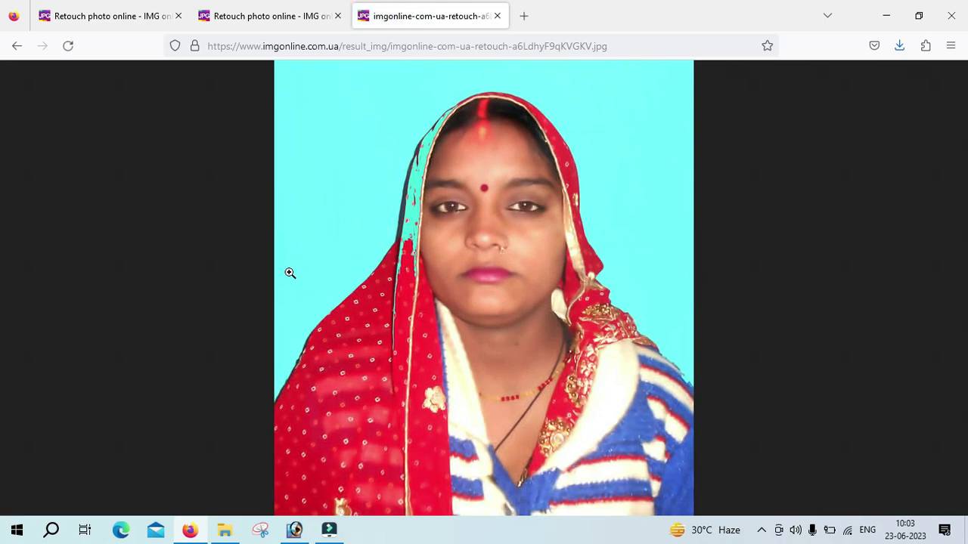
pyautogui.keyDown('ctrl'); pyautogui.scroll(-1, 290, 276); pyautogui.keyUp('ctrl')
pyautogui.keyDown('ctrl'); pyautogui.scroll(-2, 291, 277); pyautogui.keyUp('ctrl')
pyautogui.keyDown('ctrl'); pyautogui.scroll(-1, 291, 279); pyautogui.keyUp('ctrl')
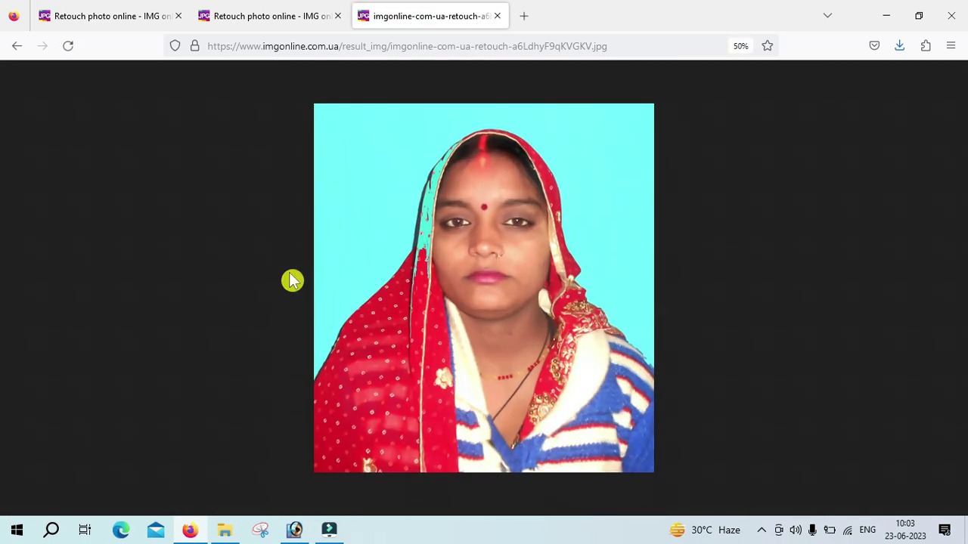
pyautogui.keyDown('ctrl'); pyautogui.scroll(-1, 292, 280); pyautogui.keyUp('ctrl')
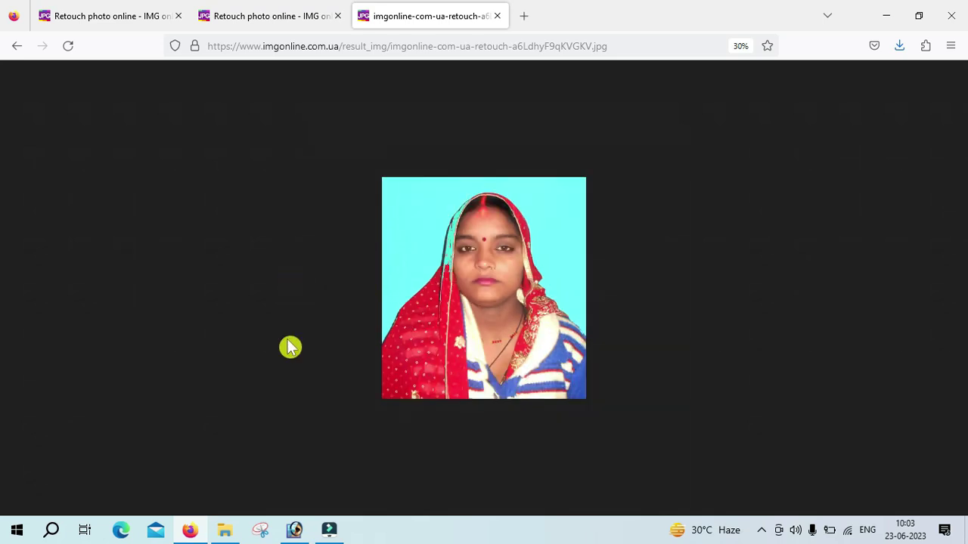
pyautogui.click(295, 530)
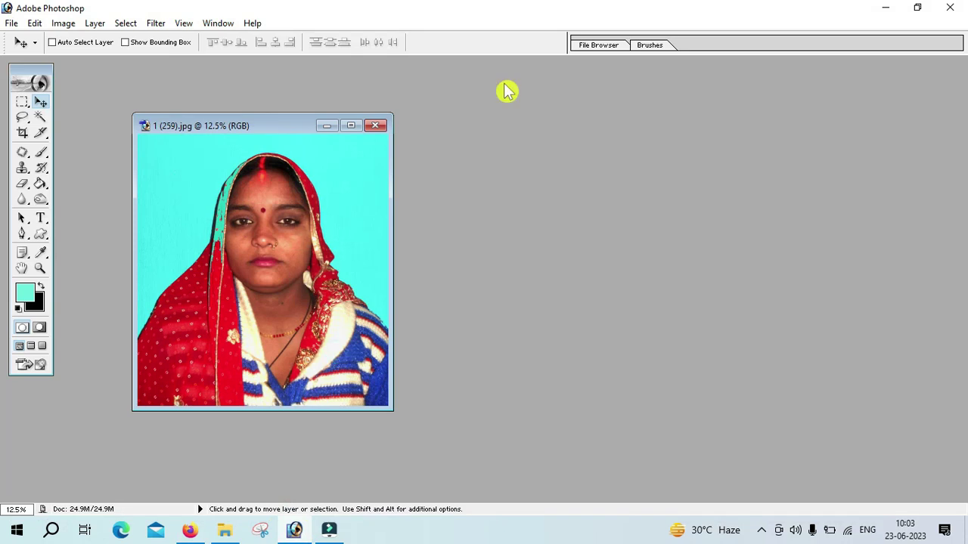
# Restore the Photoshop window and move it left, beside the retouched image in Firefox.
pyautogui.moveTo(558, 11); pyautogui.dragTo(401, 34)
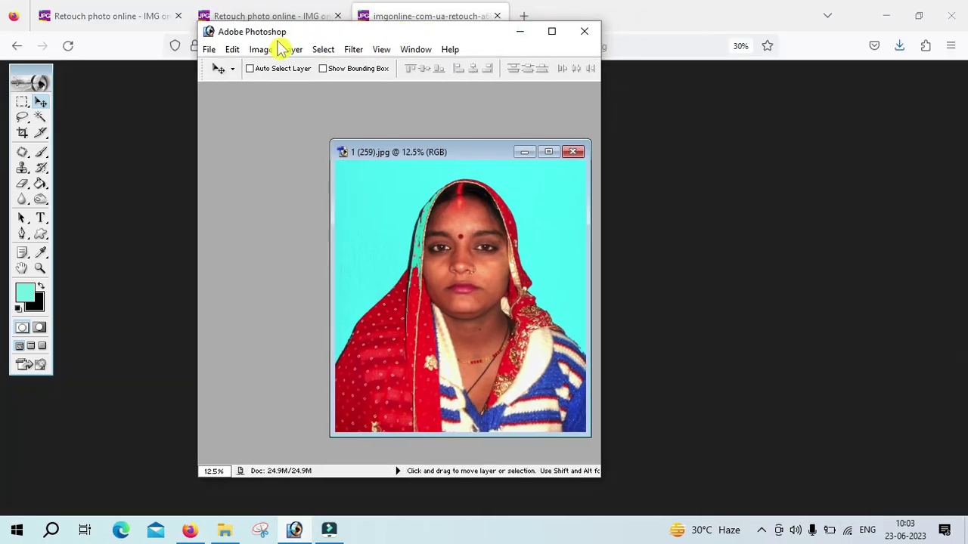
pyautogui.click(375, 31)
pyautogui.moveTo(373, 30); pyautogui.dragTo(163, 55)
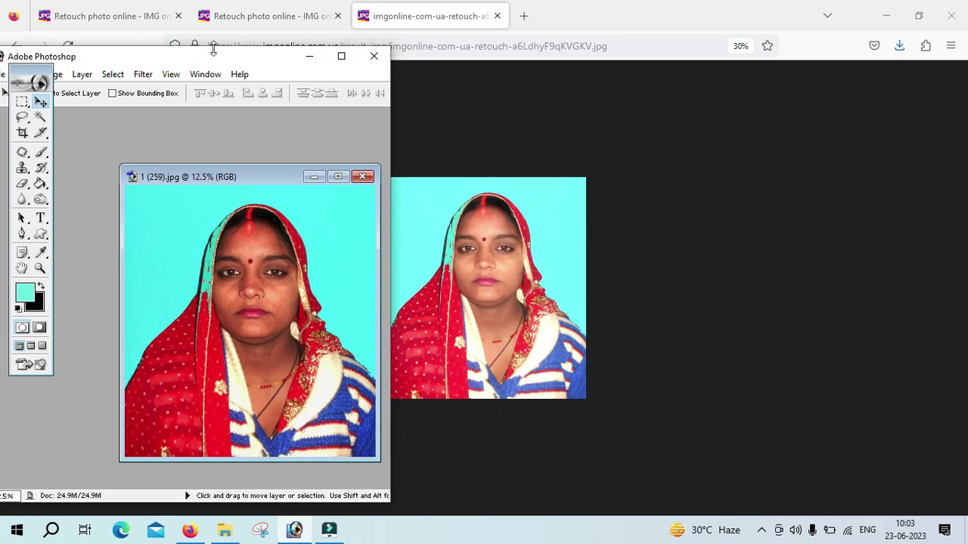
pyautogui.moveTo(220, 59); pyautogui.dragTo(195, 61)
pyautogui.moveTo(189, 55); pyautogui.dragTo(201, 50)
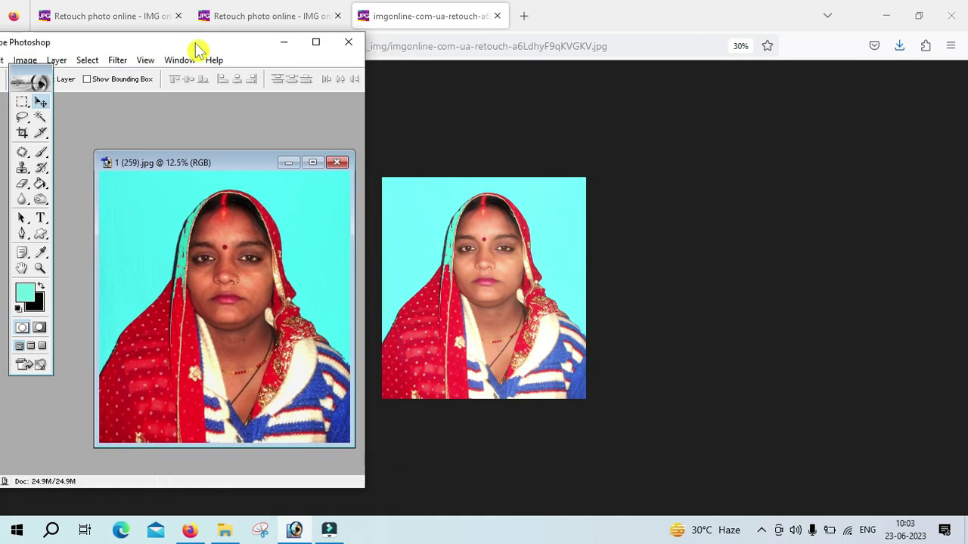